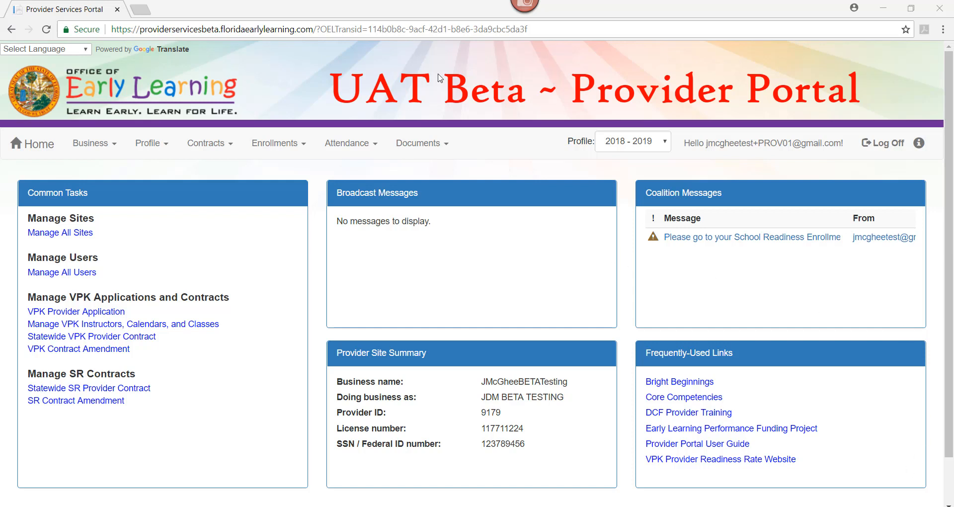
- Open the School Readiness attendance roster and look over its list of enrolled children, calendar and status legend
{"action": "left_click", "coordinate": [348, 144]}
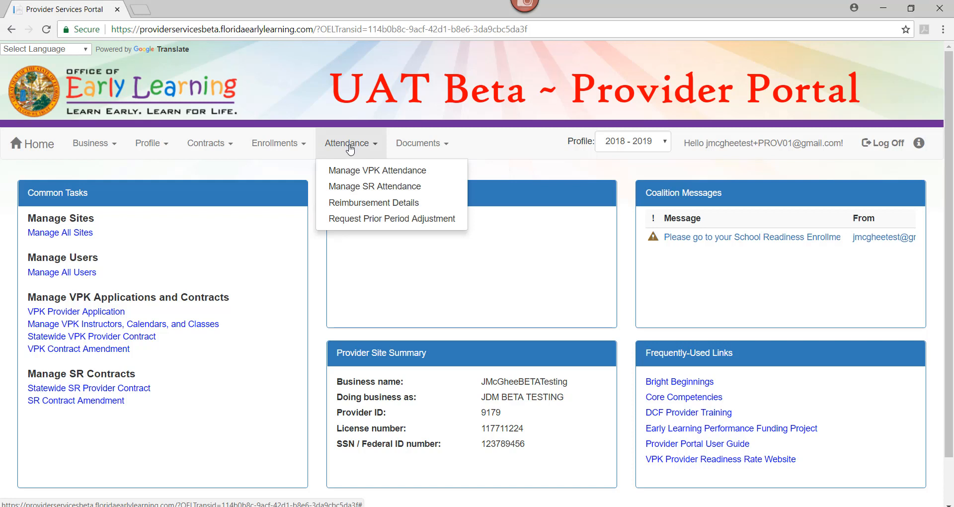
{"action": "left_click", "coordinate": [353, 189]}
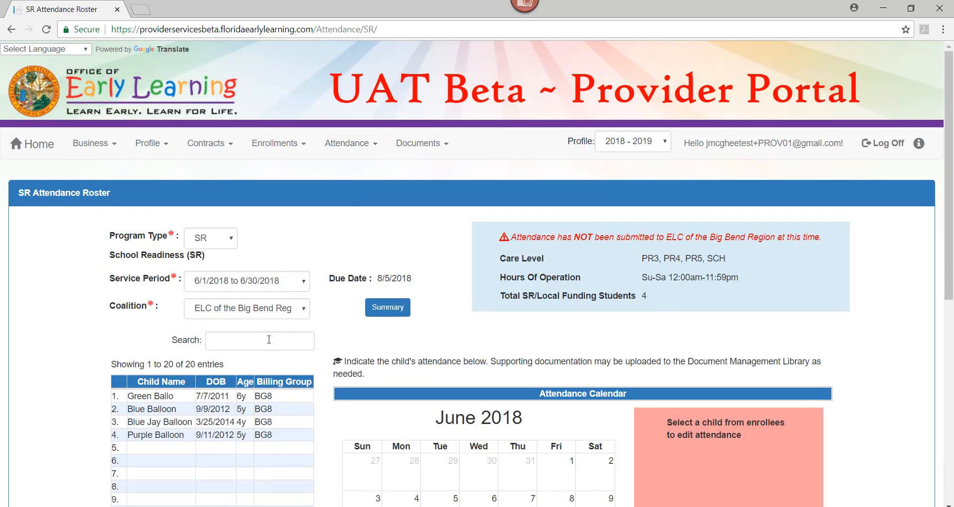
{"action": "scroll", "coordinate": [269, 340], "scroll_direction": "down", "scroll_amount": 1}
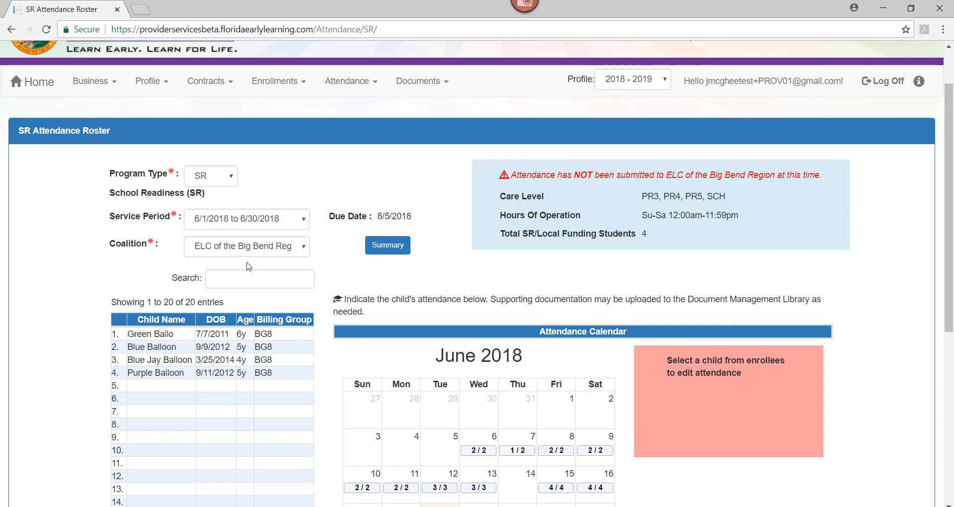
{"action": "scroll", "coordinate": [184, 348], "scroll_direction": "down", "scroll_amount": 1}
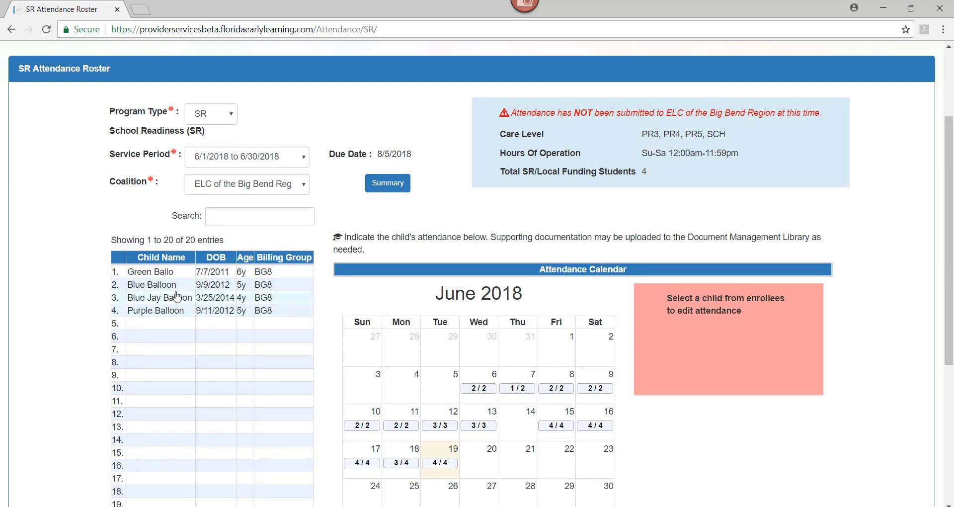
{"action": "scroll", "coordinate": [289, 262], "scroll_direction": "down", "scroll_amount": 2}
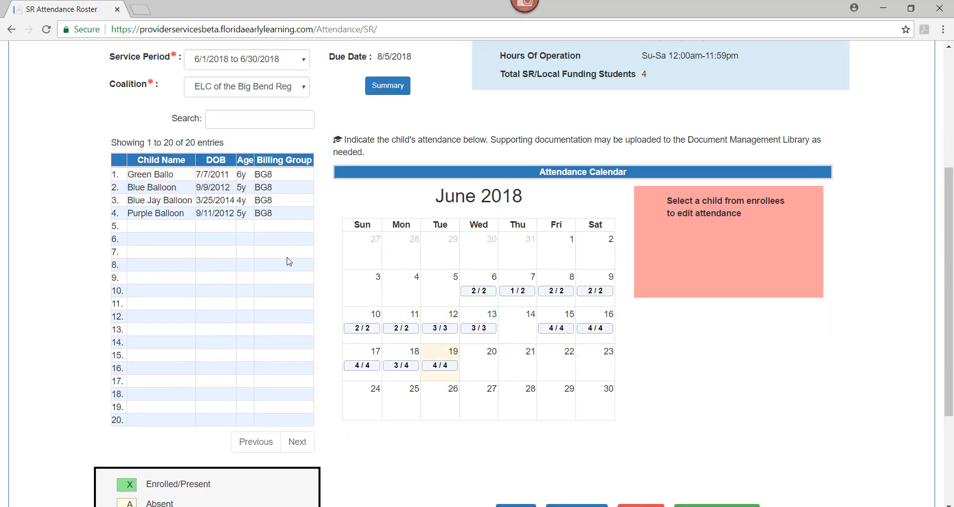
{"action": "scroll", "coordinate": [289, 262], "scroll_direction": "down", "scroll_amount": 3}
{"action": "scroll", "coordinate": [256, 280], "scroll_direction": "up", "scroll_amount": 6}
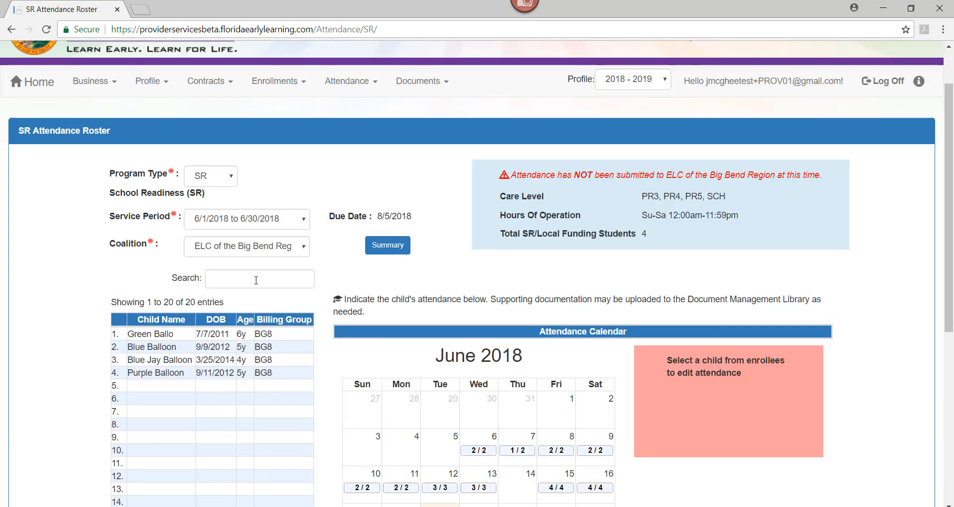
- Select the first child on the roster to display that child's June 2018 attendance calendar
{"action": "left_click", "coordinate": [141, 338]}
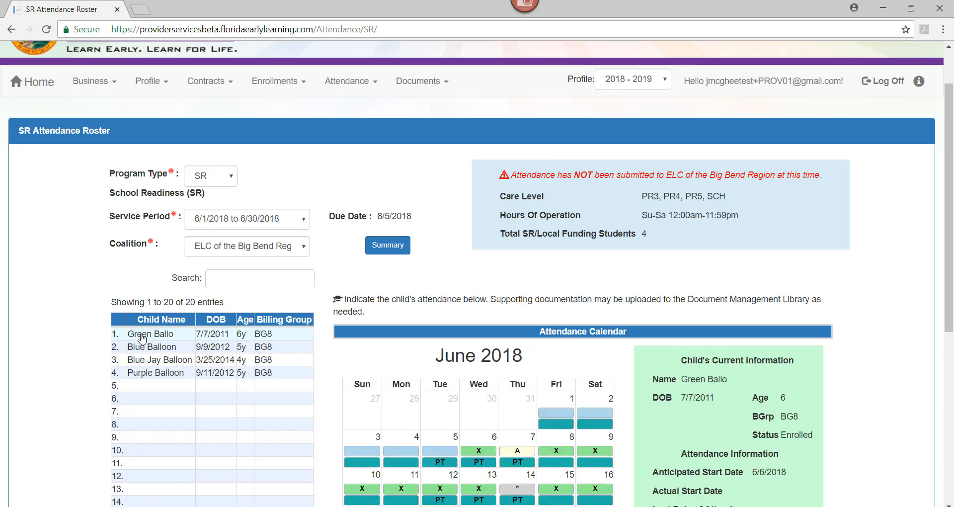
{"action": "scroll", "coordinate": [164, 341], "scroll_direction": "down", "scroll_amount": 2}
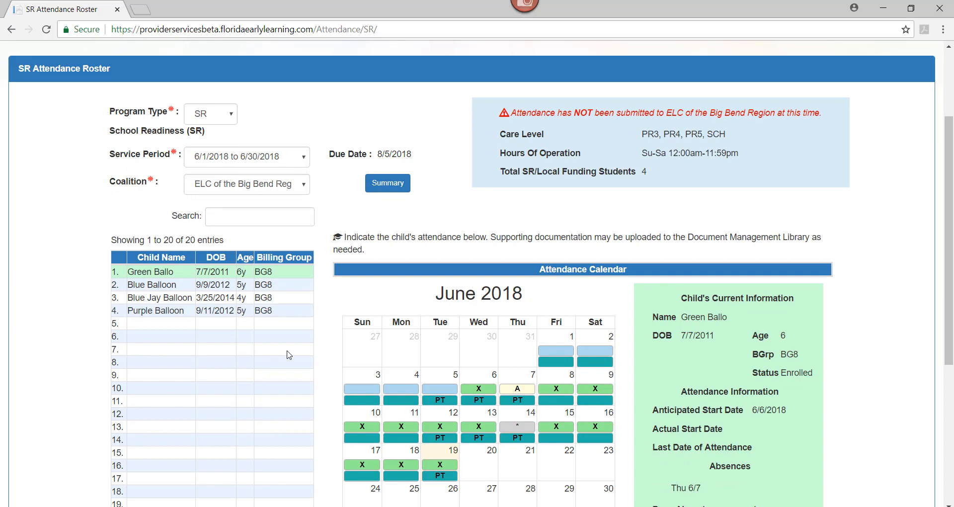
{"action": "scroll", "coordinate": [333, 351], "scroll_direction": "down", "scroll_amount": 1}
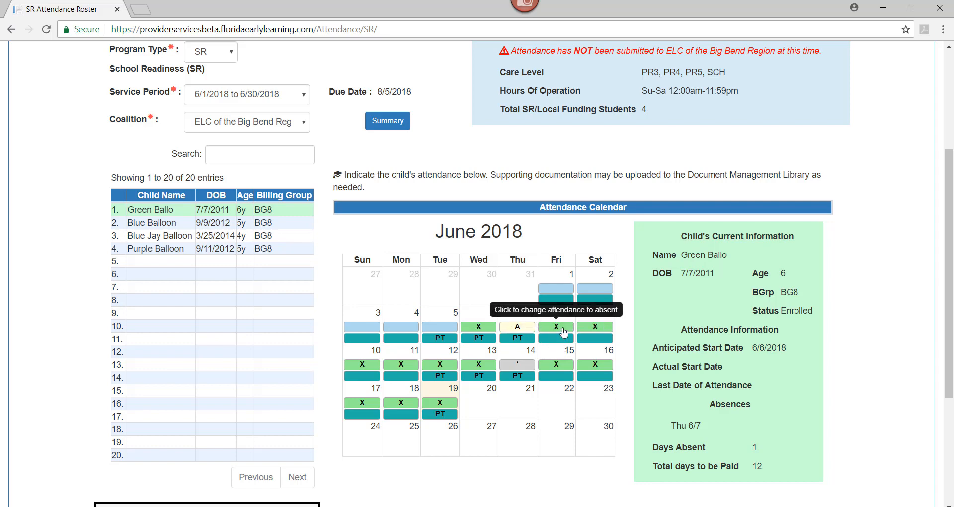
- Mark the selected child absent on 6/8/2018 with the reason Enrolled/Non-Reimbursable Day and save the absence
{"action": "left_click", "coordinate": [564, 327]}
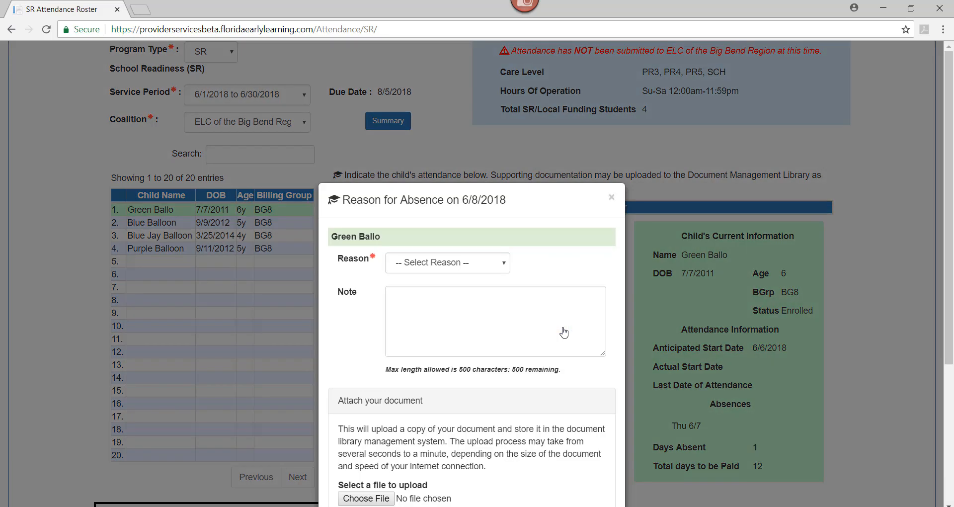
{"action": "left_click", "coordinate": [475, 264]}
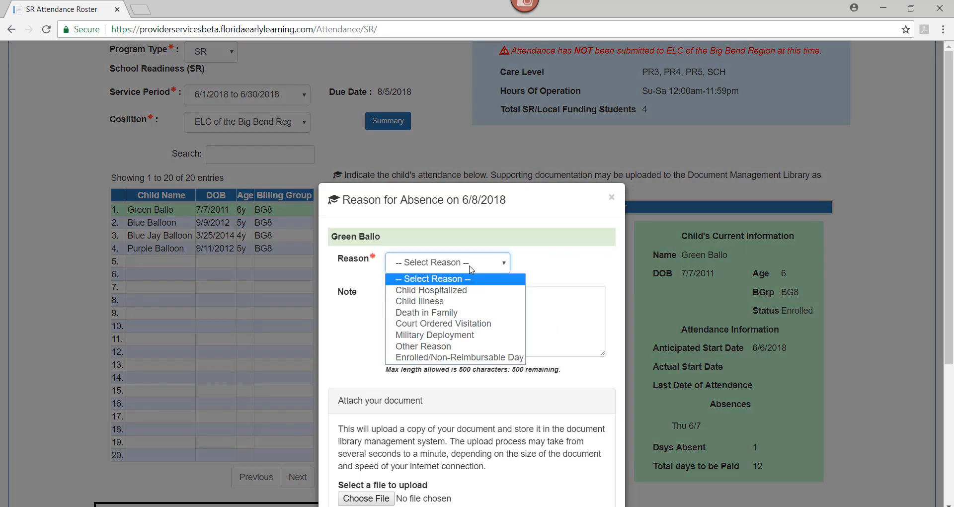
{"action": "left_click", "coordinate": [467, 356]}
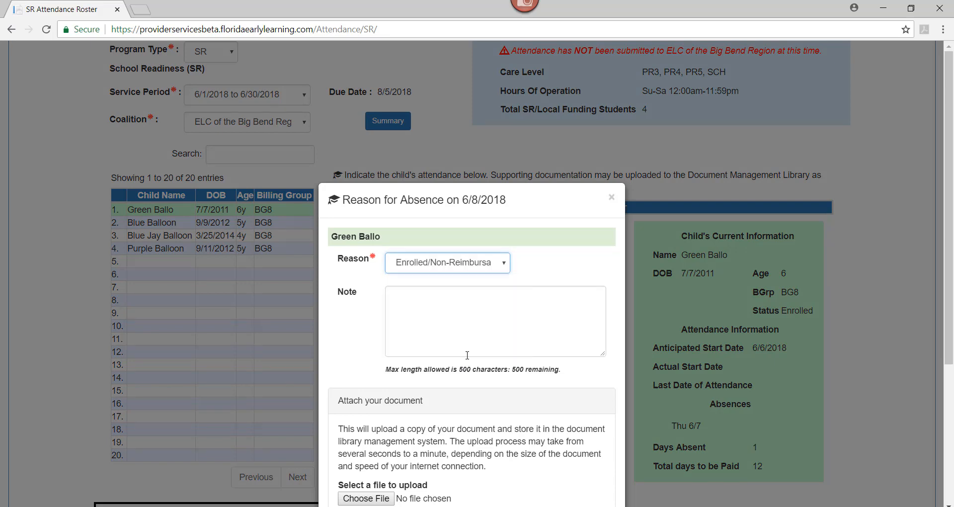
{"action": "scroll", "coordinate": [483, 383], "scroll_direction": "down", "scroll_amount": 4}
{"action": "left_click", "coordinate": [547, 371]}
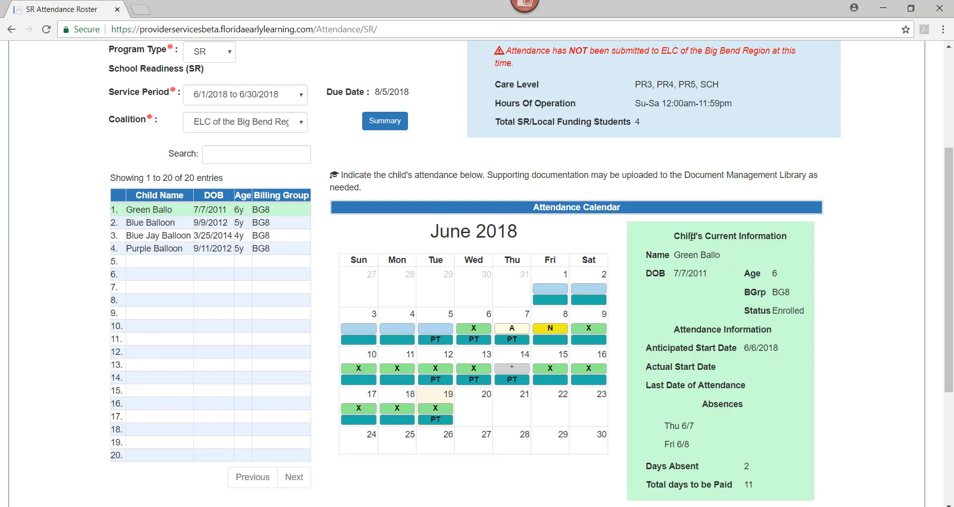
- Mark the selected child absent on 6/12/2018 with the reason Child Illness and save the absence
{"action": "left_click_drag", "start_coordinate": [673, 236], "coordinate": [783, 250]}
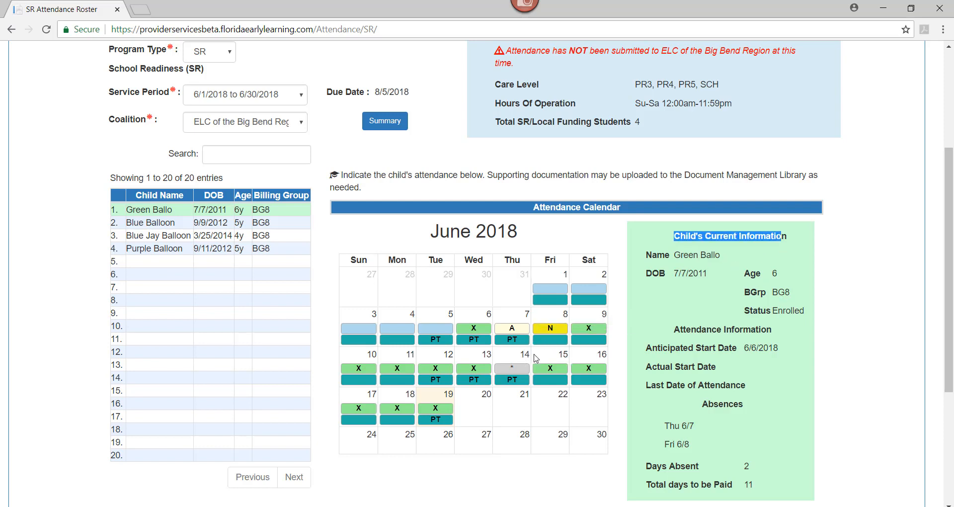
{"action": "left_click", "coordinate": [436, 369]}
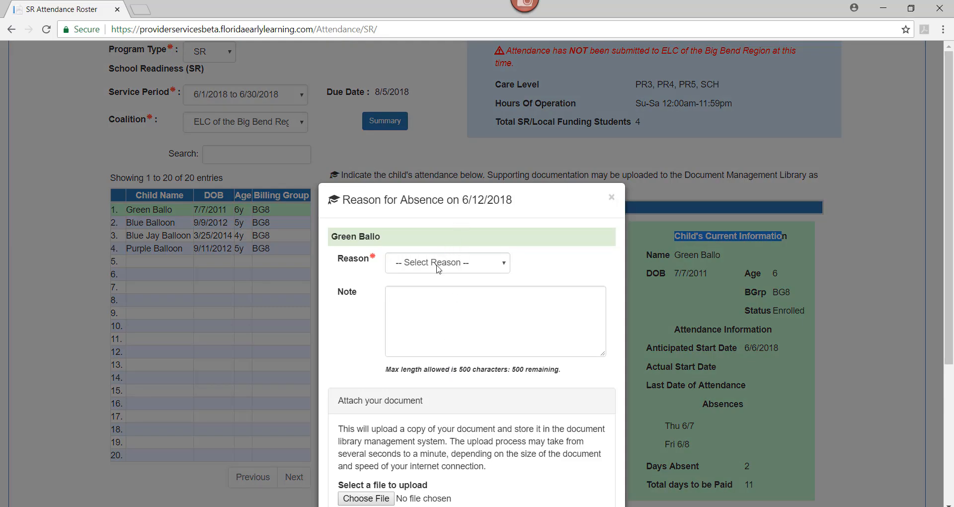
{"action": "left_click", "coordinate": [438, 265]}
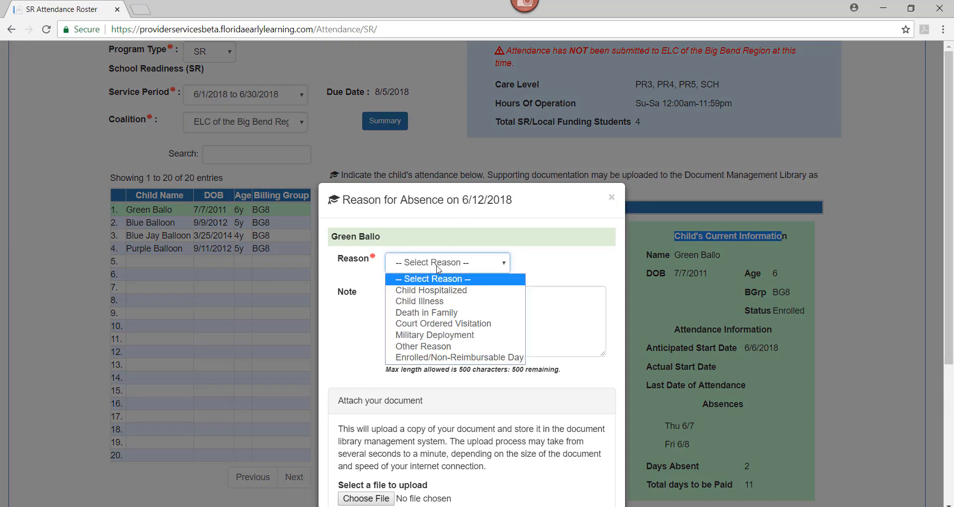
{"action": "left_click", "coordinate": [435, 302]}
{"action": "scroll", "coordinate": [448, 327], "scroll_direction": "down", "scroll_amount": 2}
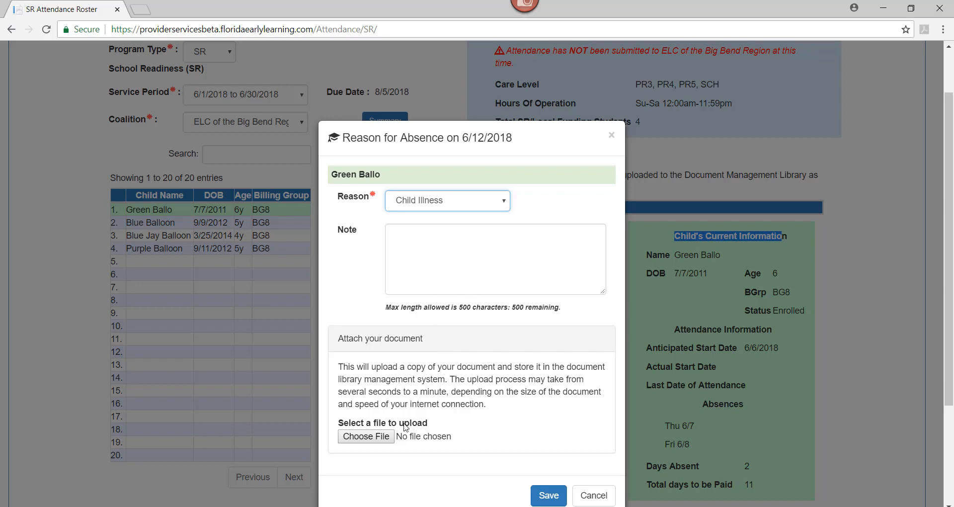
{"action": "left_click", "coordinate": [546, 497]}
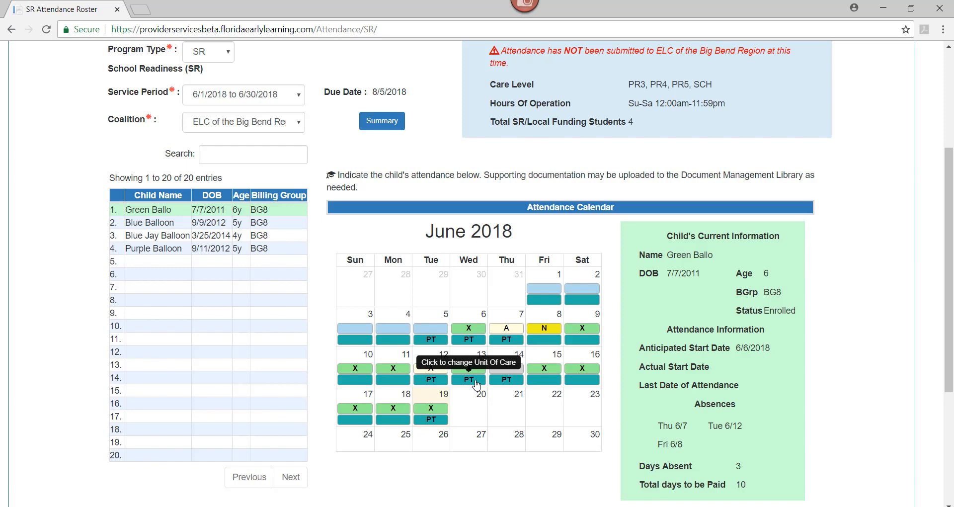
- Change the child's unit of care on 6/13/2018 to FT (Full-time) and save it
{"action": "left_click", "coordinate": [469, 380]}
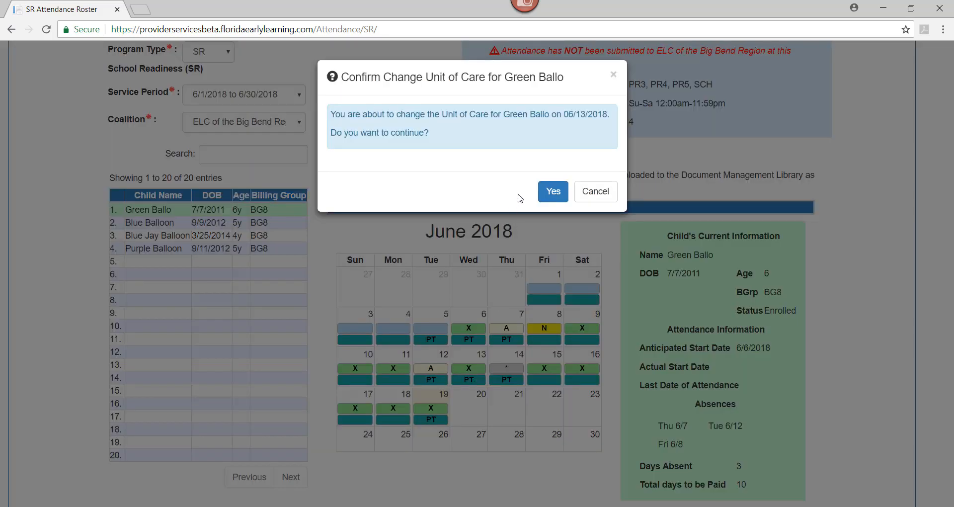
{"action": "left_click", "coordinate": [547, 192]}
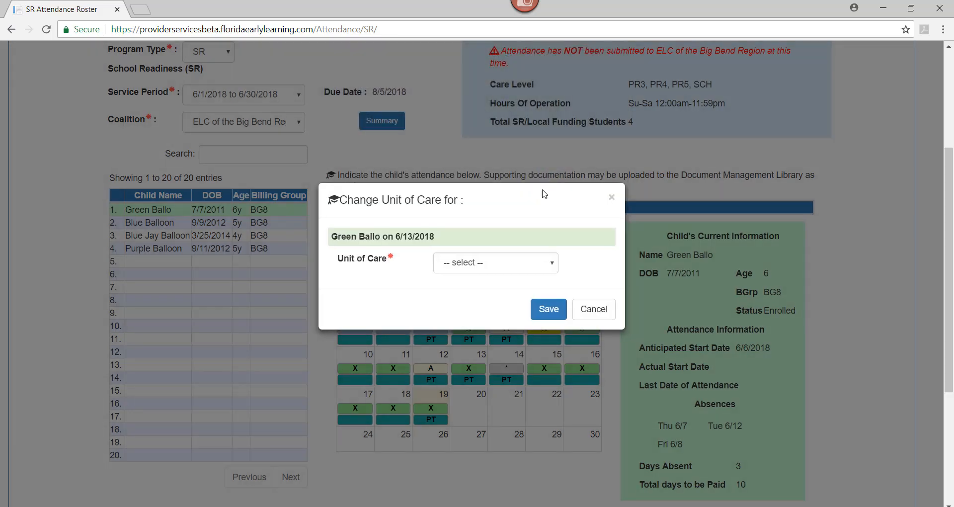
{"action": "left_click", "coordinate": [486, 271]}
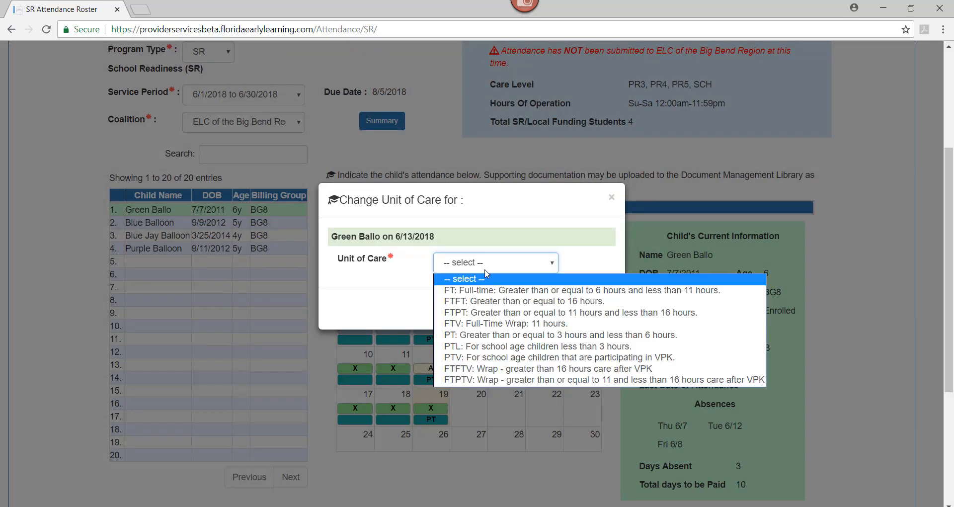
{"action": "left_click", "coordinate": [485, 290]}
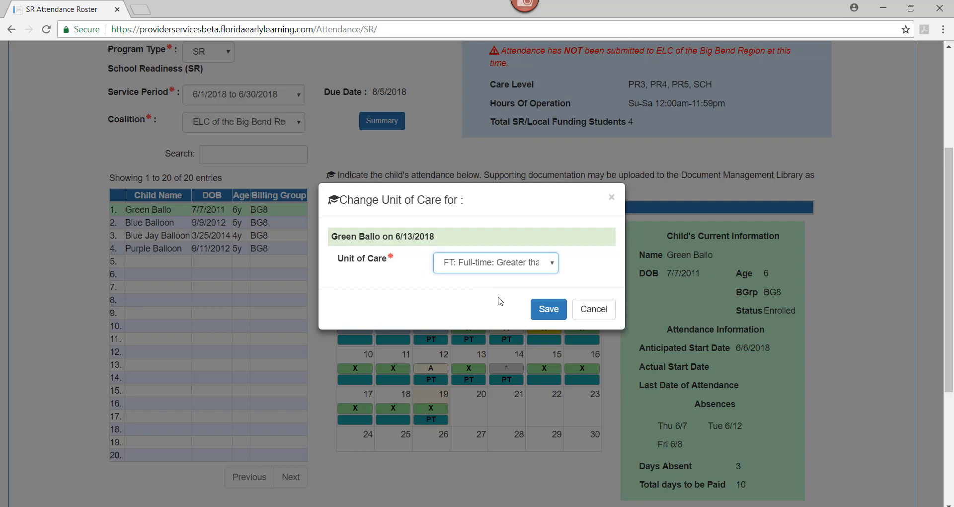
{"action": "left_click", "coordinate": [544, 312]}
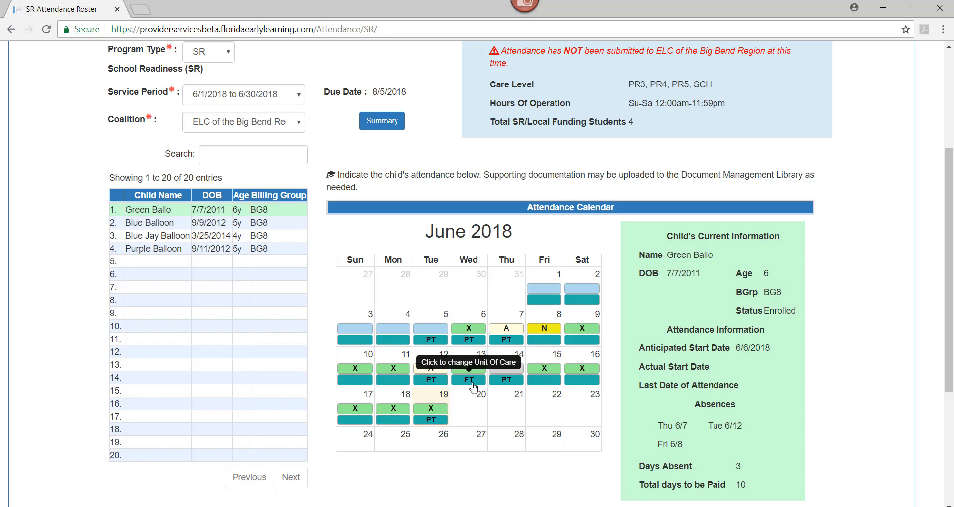
- Review the days absent and total days to be paid in the child's current information
{"action": "scroll", "coordinate": [472, 418], "scroll_direction": "down", "scroll_amount": 1}
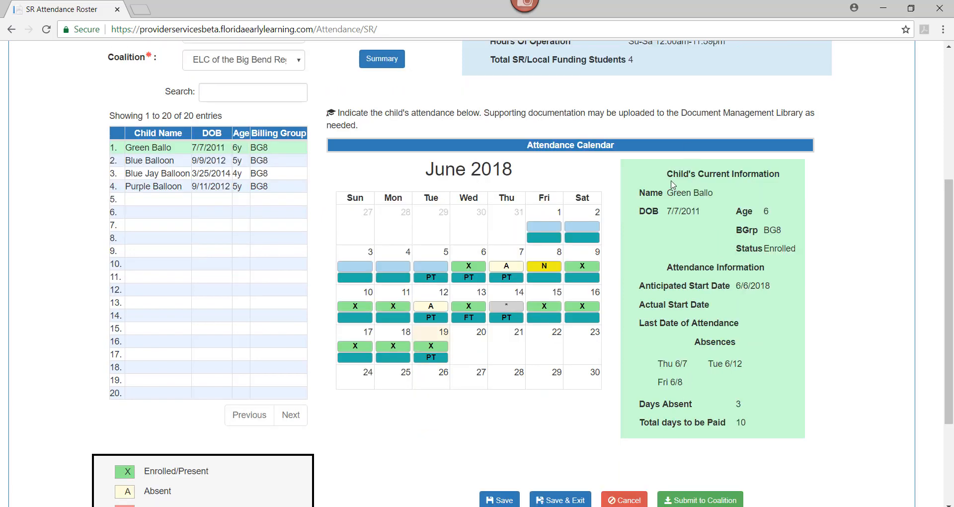
{"action": "left_click_drag", "start_coordinate": [667, 174], "coordinate": [782, 174]}
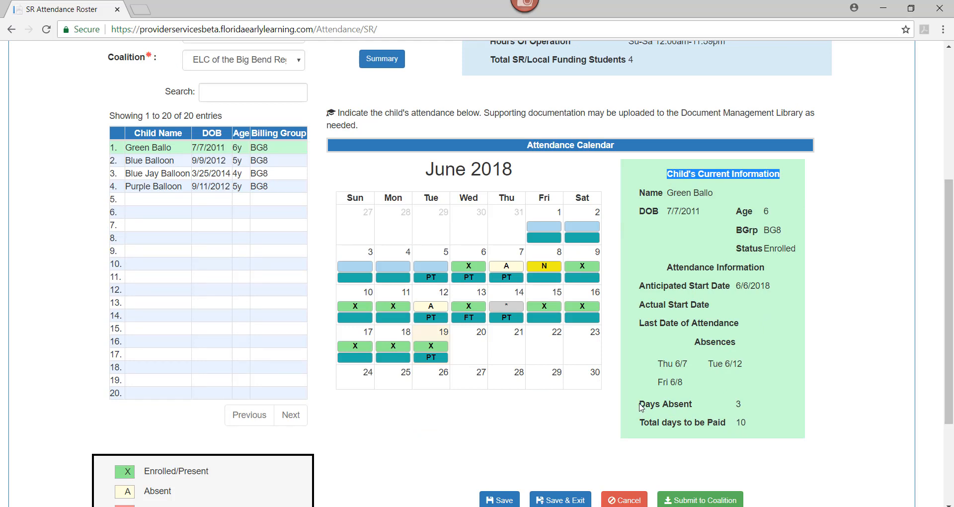
{"action": "left_click_drag", "start_coordinate": [639, 405], "coordinate": [762, 413]}
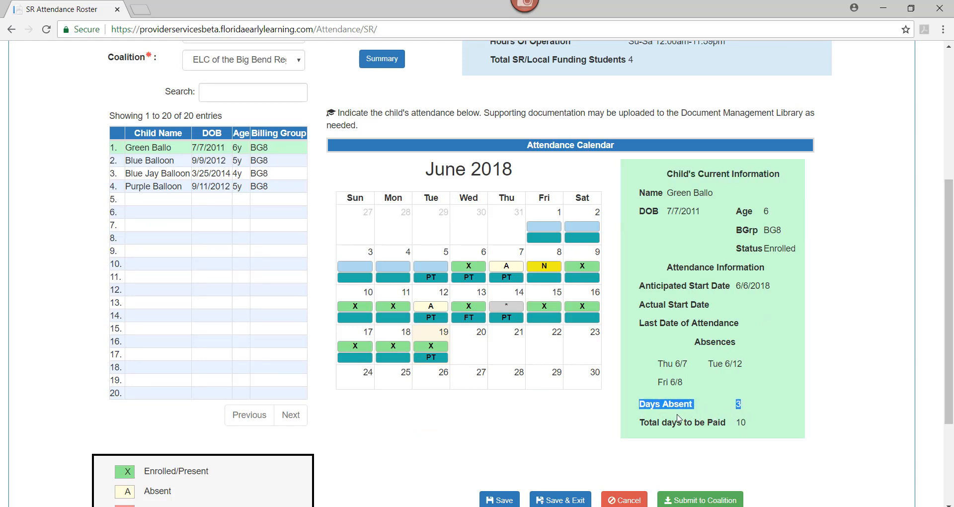
{"action": "left_click_drag", "start_coordinate": [641, 423], "coordinate": [729, 428]}
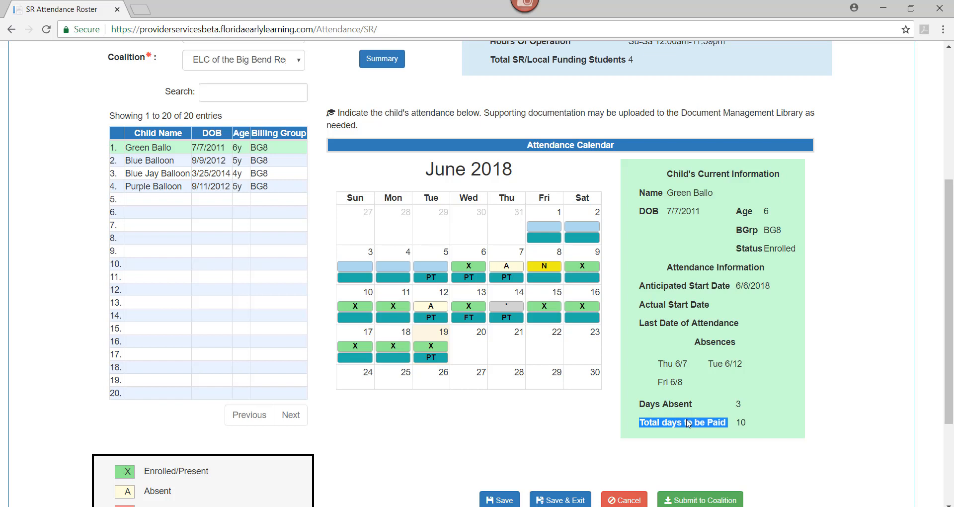
{"action": "left_click", "coordinate": [753, 427]}
{"action": "left_click_drag", "start_coordinate": [751, 424], "coordinate": [728, 404]}
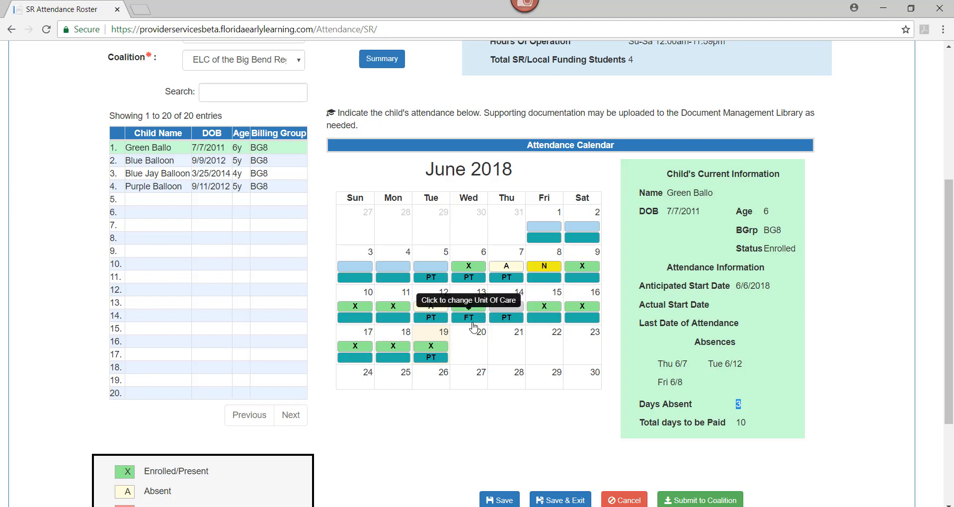
- Save the attendance roster changes without leaving the page and dismiss the confirmation
{"action": "scroll", "coordinate": [472, 356], "scroll_direction": "down", "scroll_amount": 1}
{"action": "scroll", "coordinate": [472, 355], "scroll_direction": "down", "scroll_amount": 1}
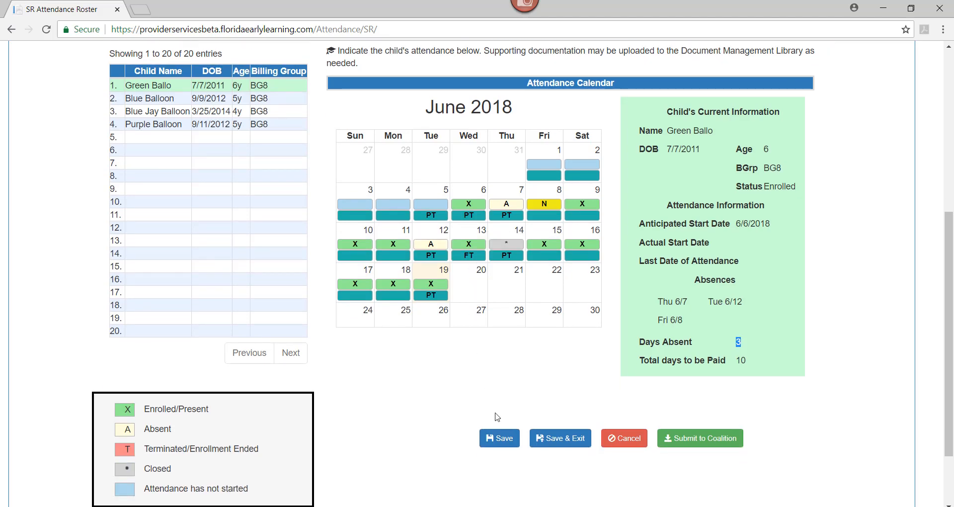
{"action": "left_click", "coordinate": [500, 444]}
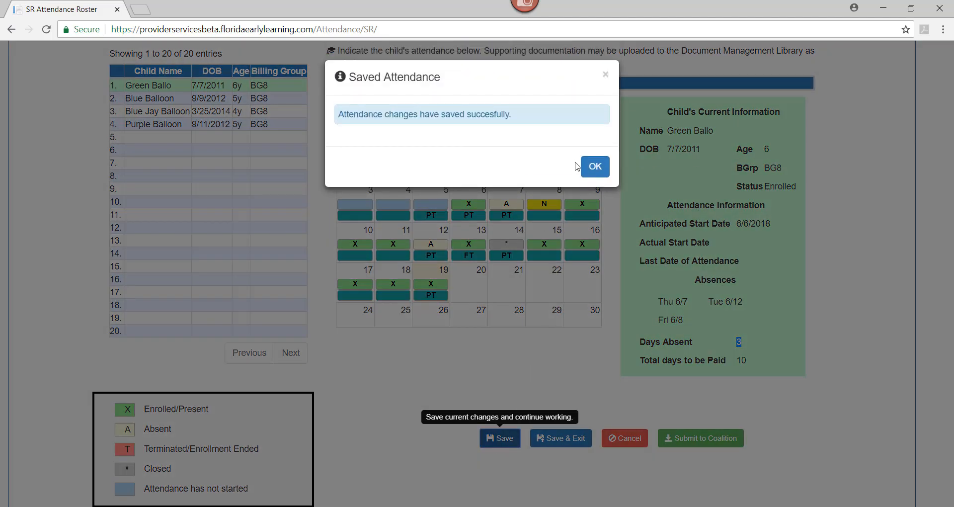
{"action": "left_click", "coordinate": [596, 168]}
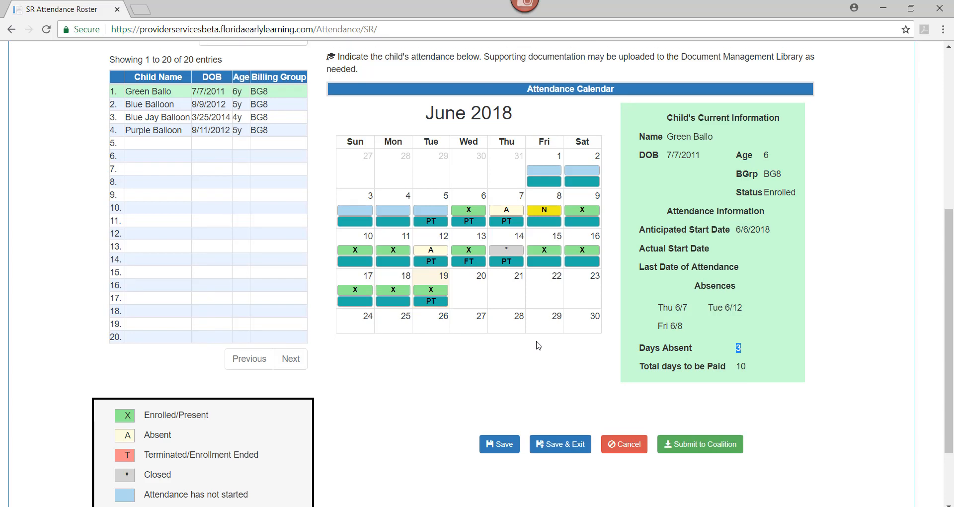
- Open the attendance summary for all children and examine the Days Absent and Days Present columns
{"action": "scroll", "coordinate": [538, 344], "scroll_direction": "up", "scroll_amount": 1}
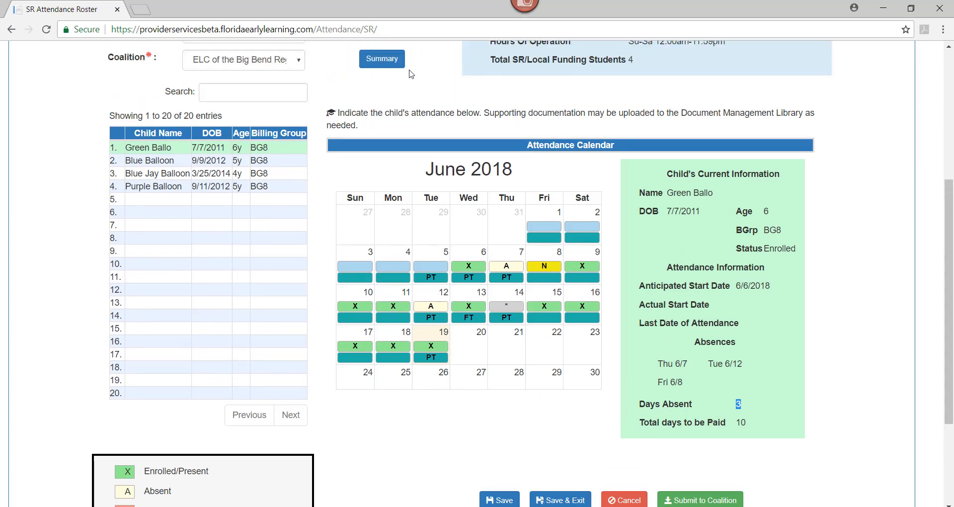
{"action": "scroll", "coordinate": [412, 74], "scroll_direction": "up", "scroll_amount": 2}
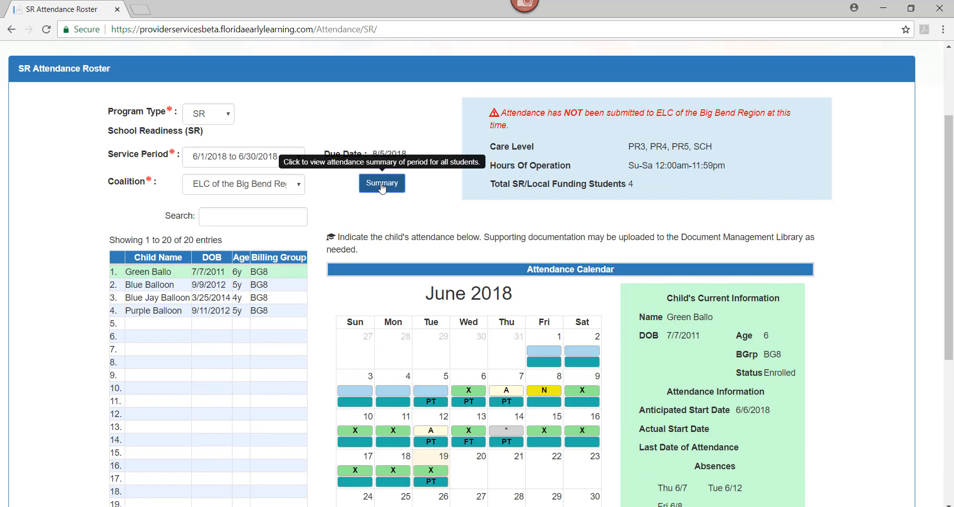
{"action": "left_click", "coordinate": [382, 184]}
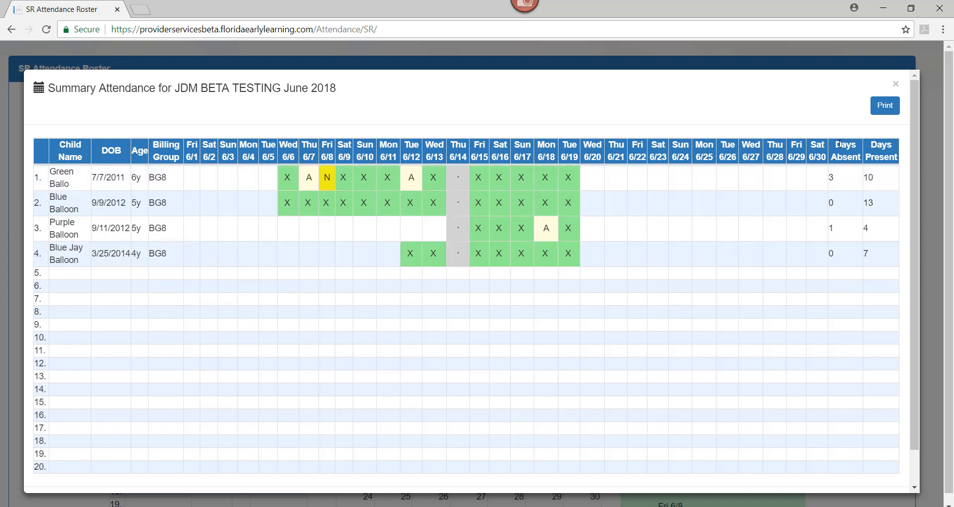
{"action": "left_click_drag", "start_coordinate": [860, 155], "coordinate": [860, 168]}
{"action": "left_click", "coordinate": [882, 159]}
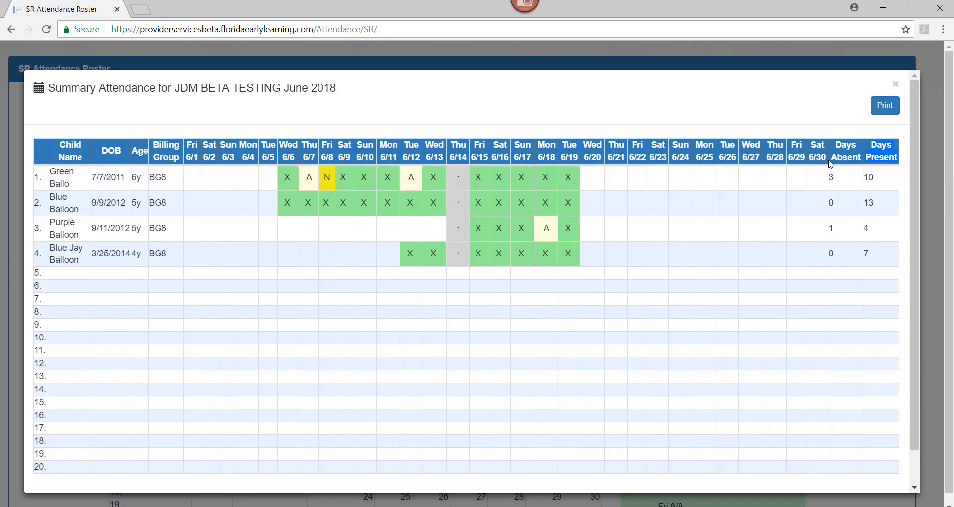
- Print the June 2018 summary attendance for all children and close the summary
{"action": "scroll", "coordinate": [754, 215], "scroll_direction": "down", "scroll_amount": 1}
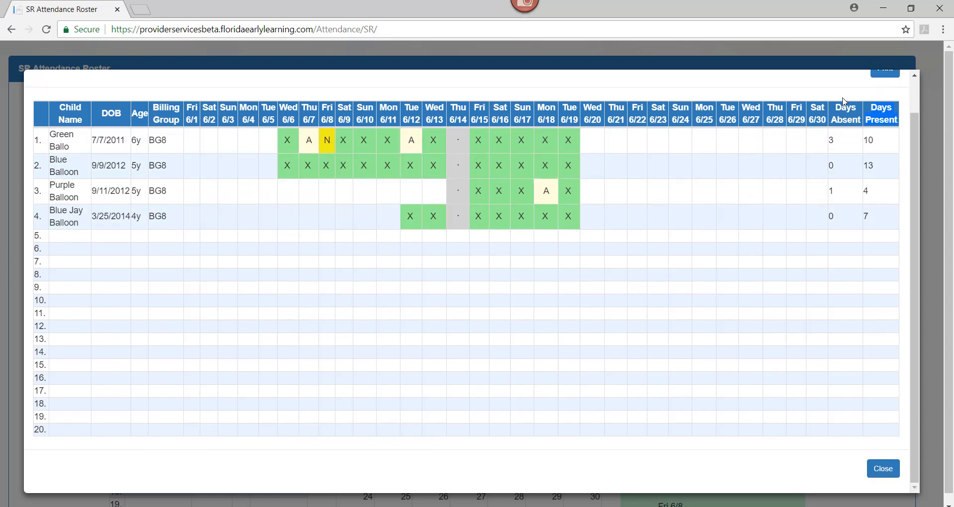
{"action": "scroll", "coordinate": [796, 166], "scroll_direction": "up", "scroll_amount": 1}
{"action": "left_click", "coordinate": [885, 106]}
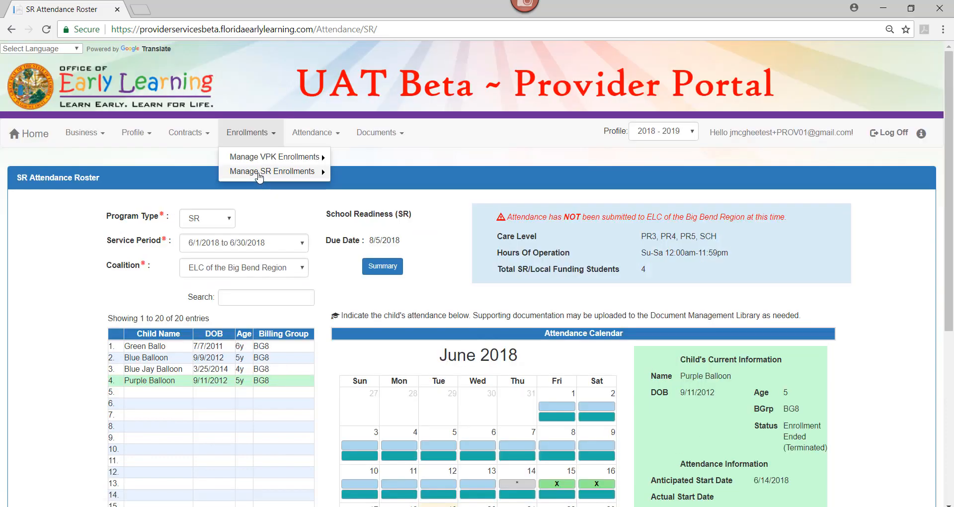
- Open the list of SR enrollments and check the enrollment end date and status of the fourth child
{"action": "mouse_move", "coordinate": [259, 173]}
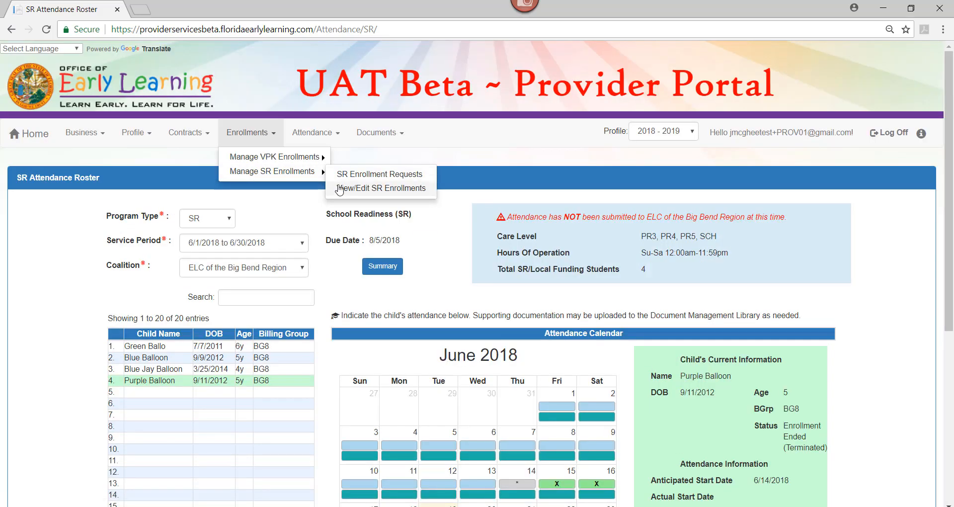
{"action": "left_click", "coordinate": [353, 192]}
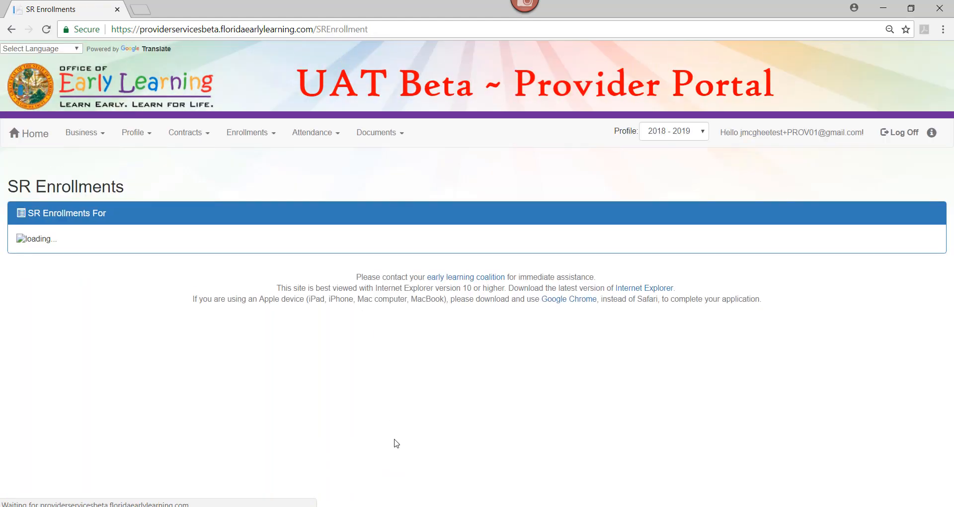
{"action": "scroll", "coordinate": [387, 429], "scroll_direction": "down", "scroll_amount": 3}
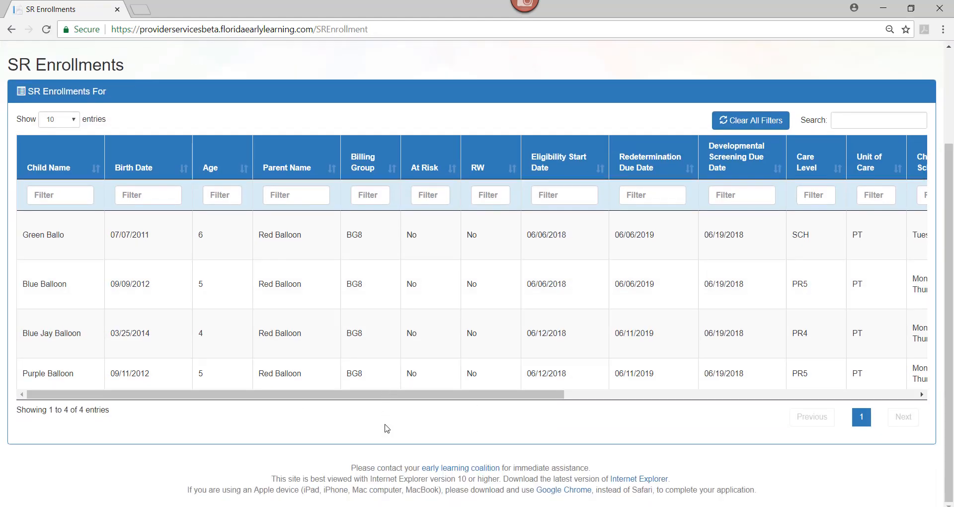
{"action": "left_click_drag", "start_coordinate": [347, 396], "coordinate": [723, 438]}
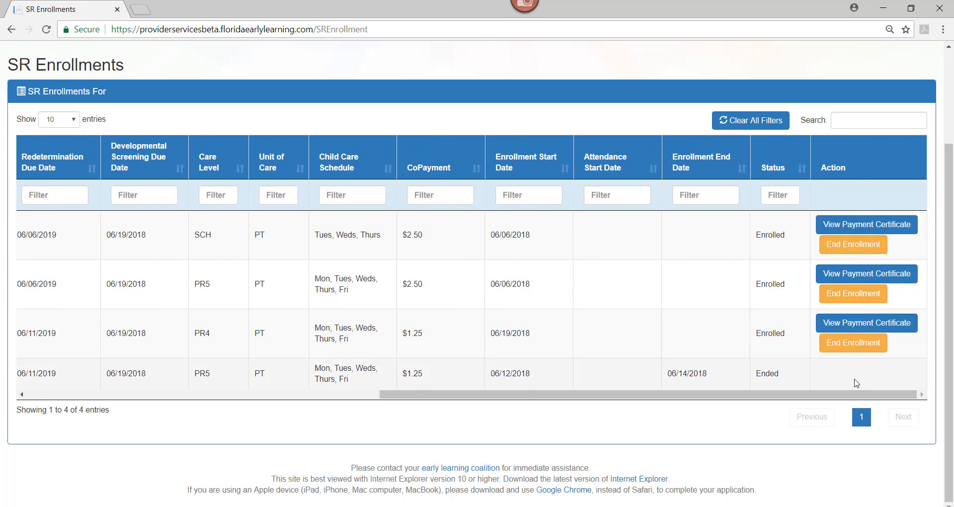
{"action": "left_click_drag", "start_coordinate": [858, 372], "coordinate": [605, 383]}
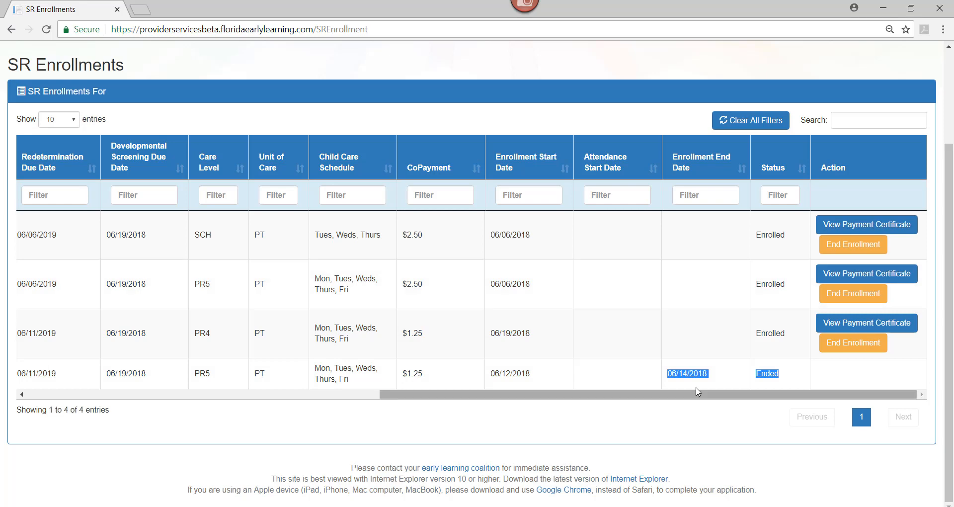
{"action": "left_click_drag", "start_coordinate": [671, 394], "coordinate": [189, 395]}
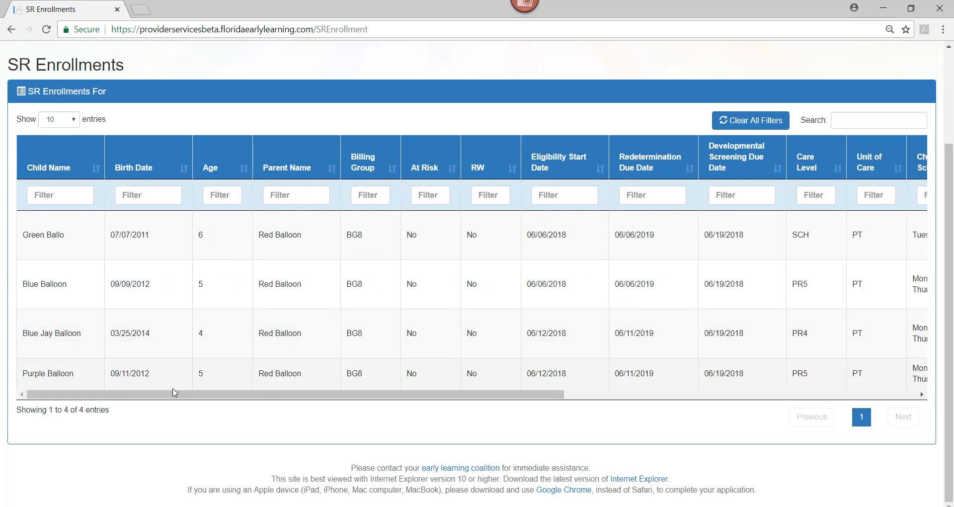
- Return to the SR attendance roster and examine the fourth child's June 2018 calendar and enrollment status
{"action": "scroll", "coordinate": [494, 358], "scroll_direction": "up", "scroll_amount": 3}
{"action": "left_click", "coordinate": [310, 133]}
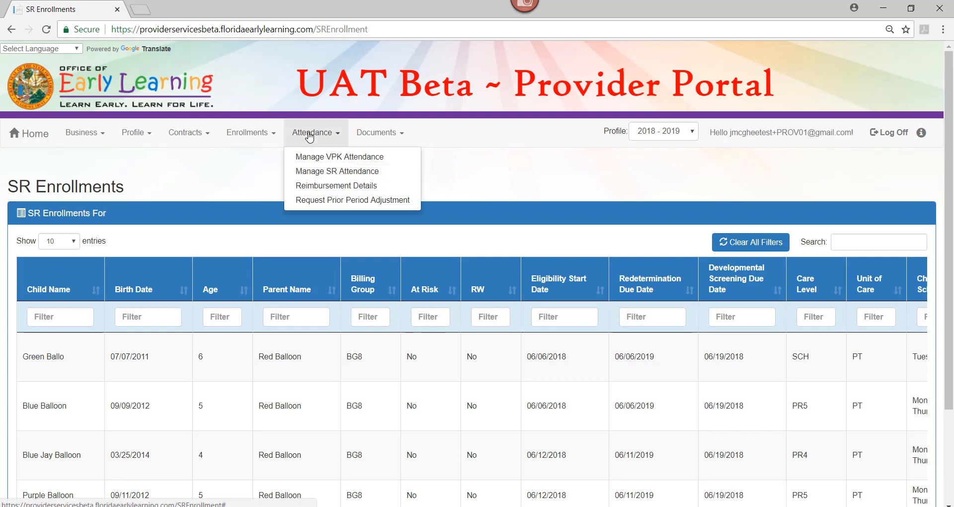
{"action": "left_click", "coordinate": [311, 171]}
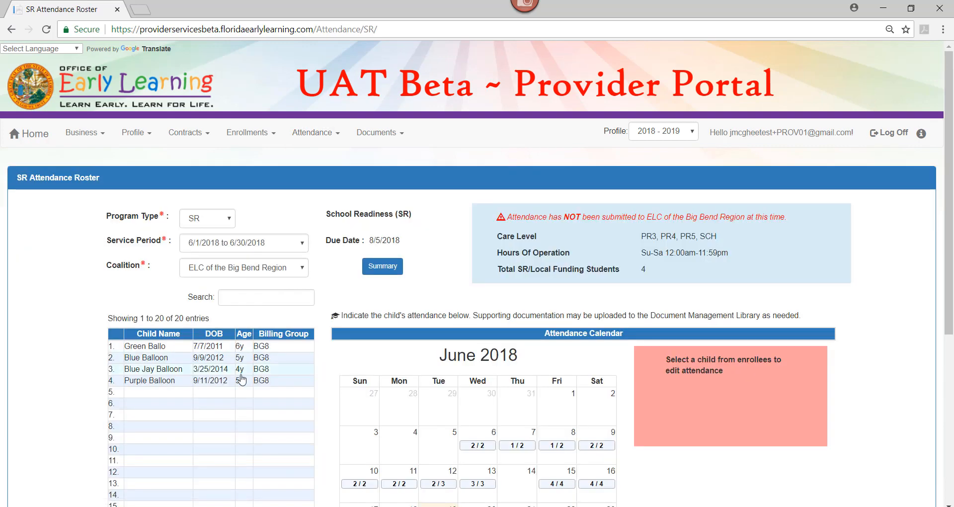
{"action": "left_click", "coordinate": [159, 381]}
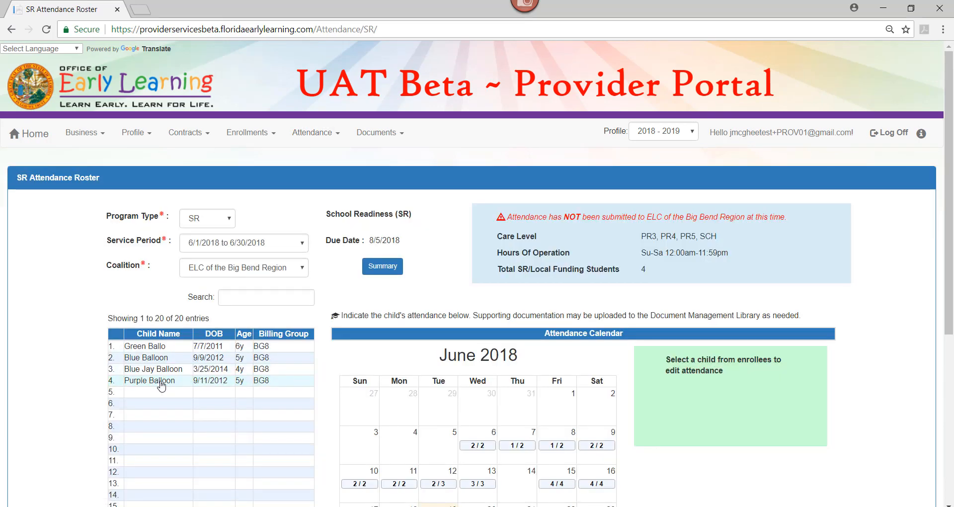
{"action": "scroll", "coordinate": [552, 388], "scroll_direction": "down", "scroll_amount": 3}
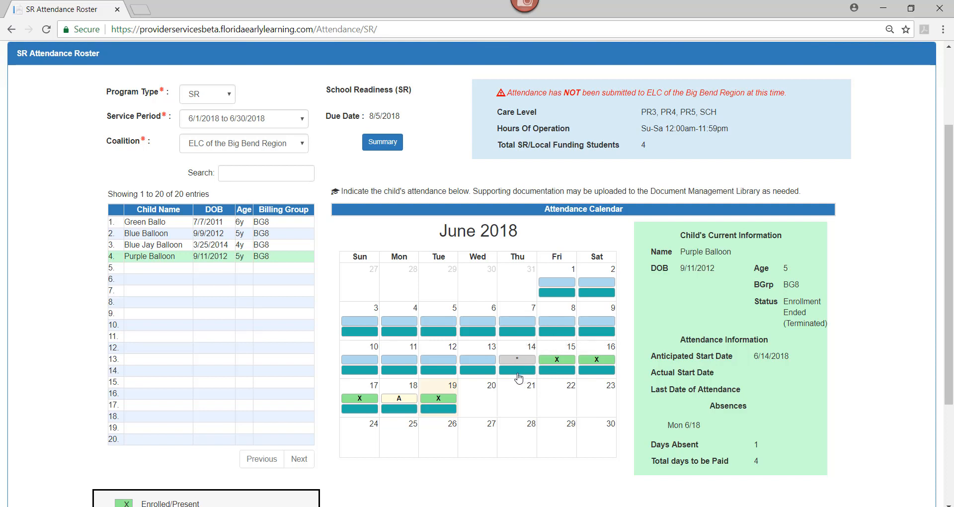
{"action": "mouse_move", "coordinate": [520, 366]}
{"action": "left_click_drag", "start_coordinate": [754, 304], "coordinate": [826, 325]}
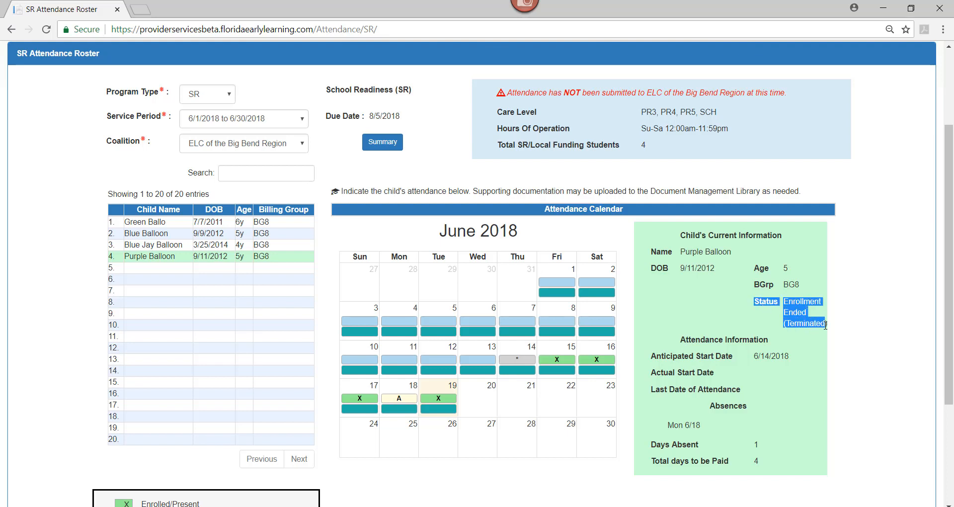